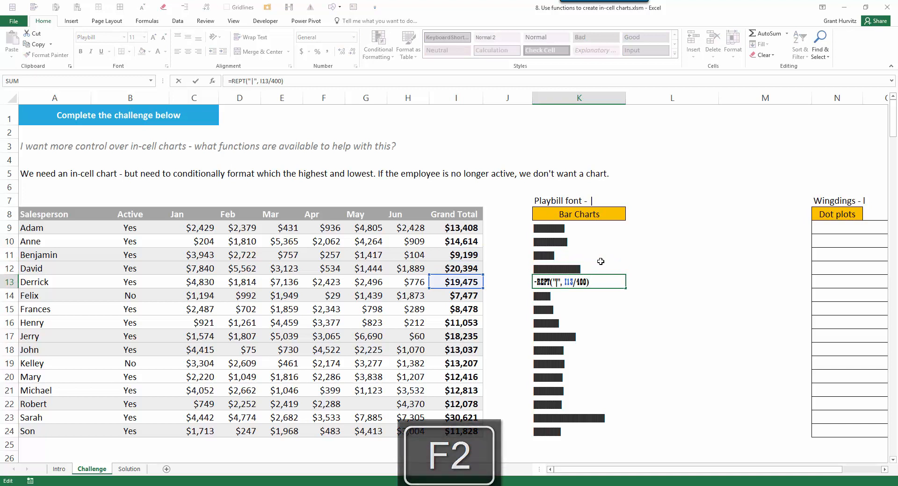
Select the Bar Charts cells in column K, then cell K22 to inspect its REPT bar.
left_click_drag(594, 229, 610, 378)
left_click(599, 406)
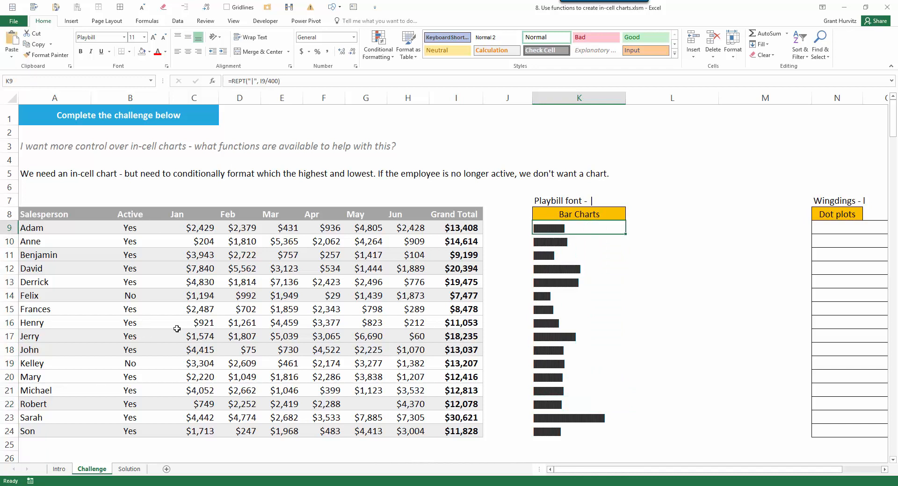
Change K9's formula to =IF(B9="Yes", REPT("|", I9/400), "").
key("F2")
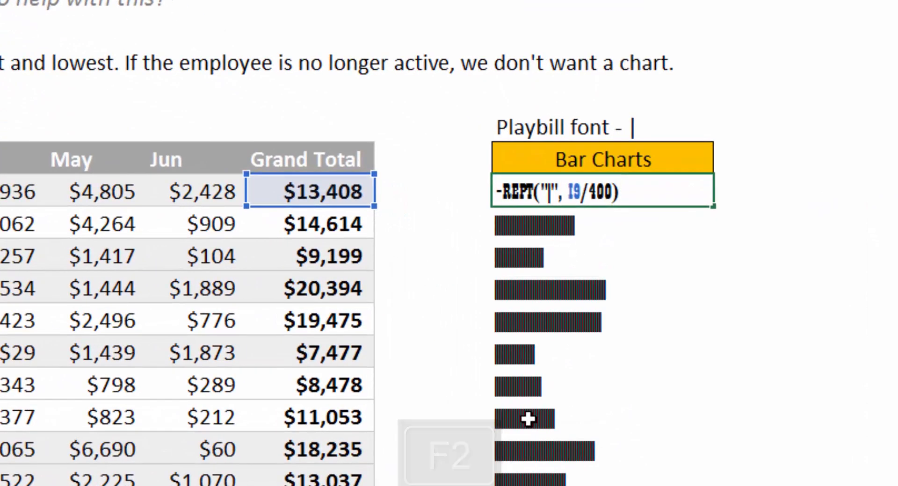
key("ctrl+Left")
key("ctrl+Left")
key("ctrl+Left")
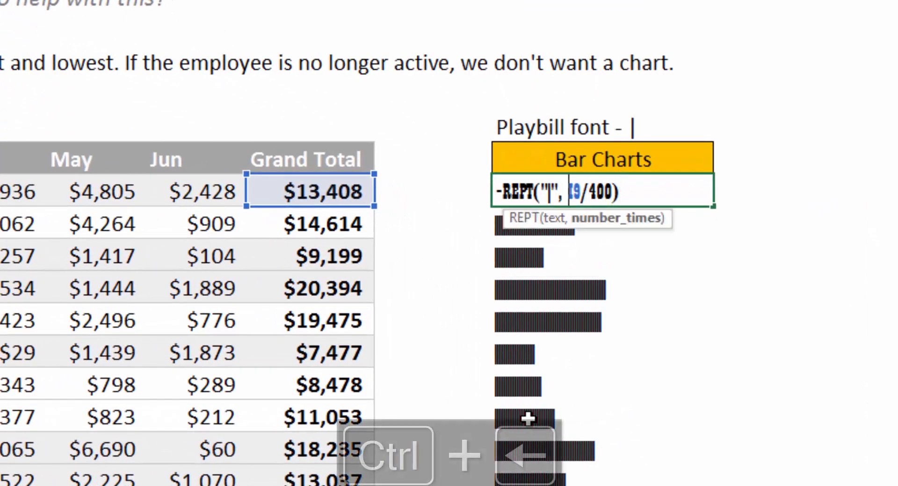
key("ctrl+Left")
type("IF(")
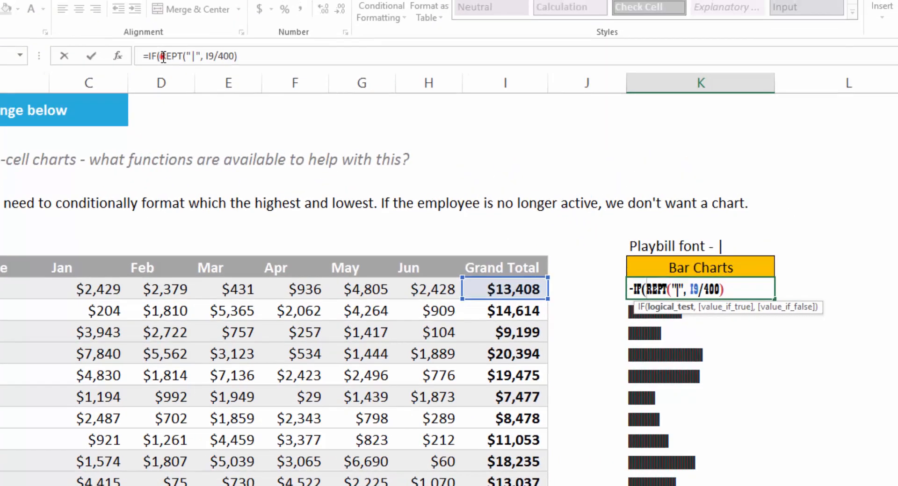
left_click(162, 56)
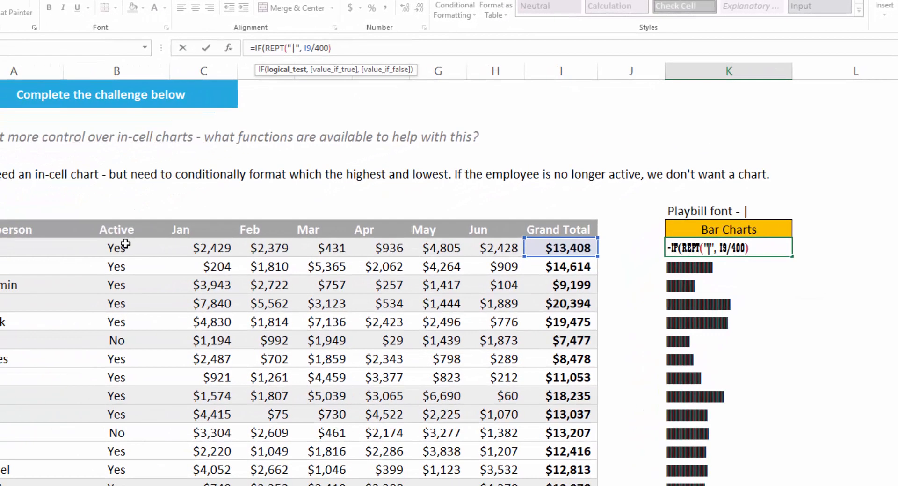
left_click(126, 243)
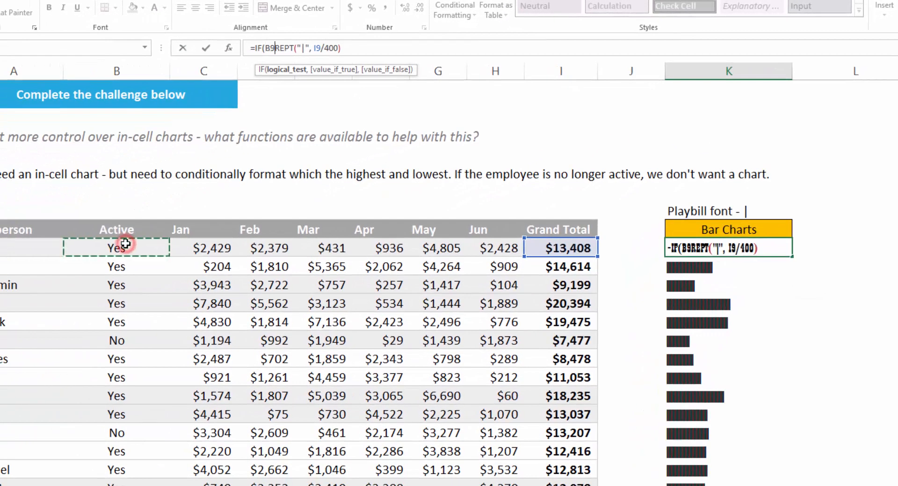
type("=\"Yes")
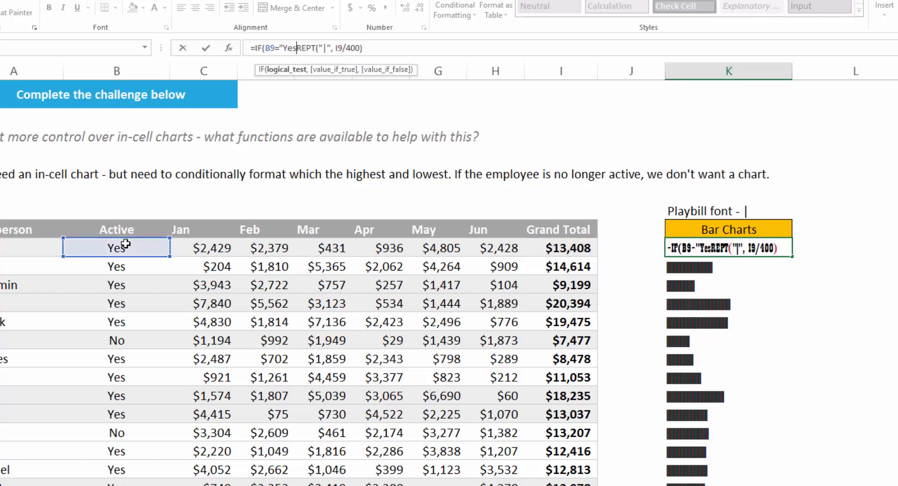
type("\",")
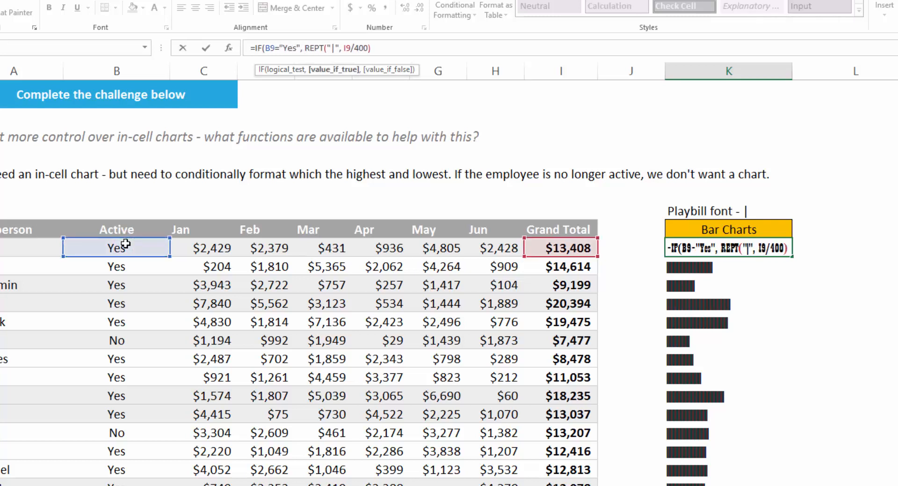
left_click(333, 69)
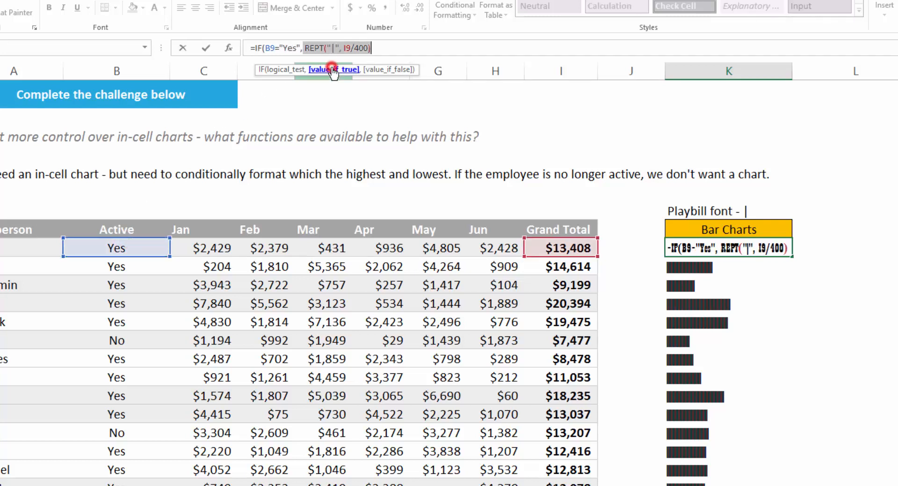
left_click(385, 49)
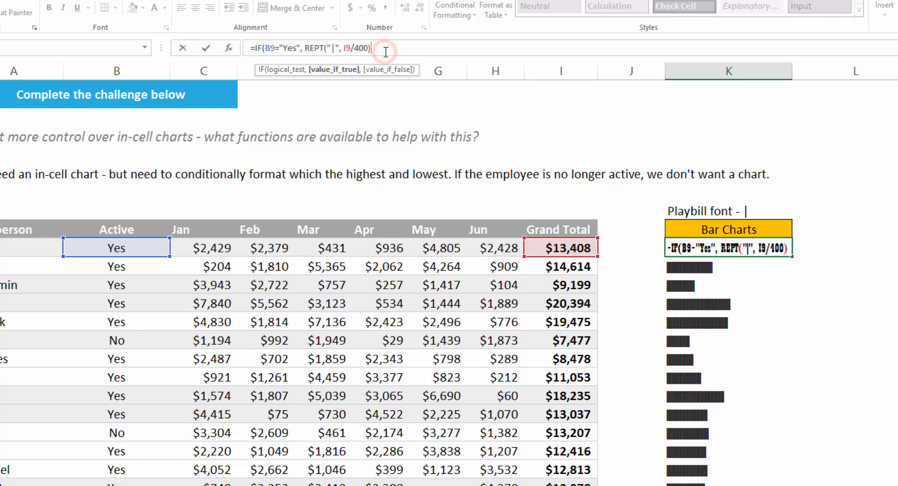
type(", ")
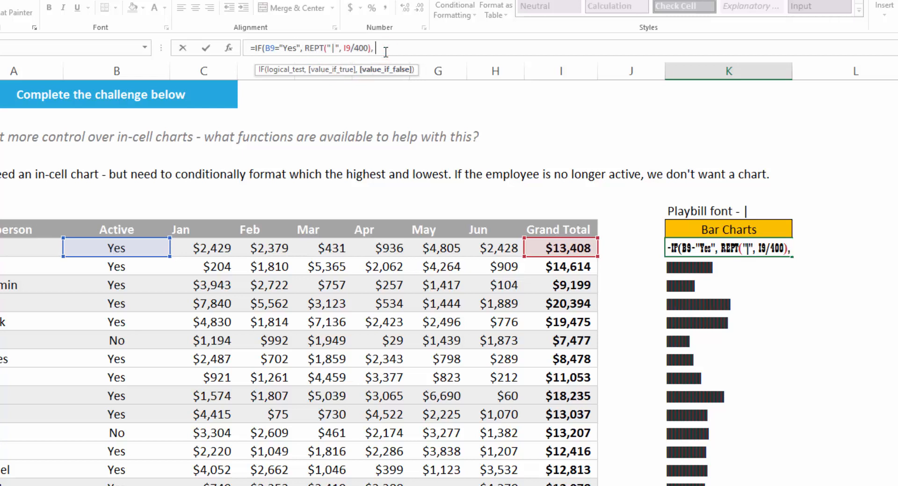
type("\"\")")
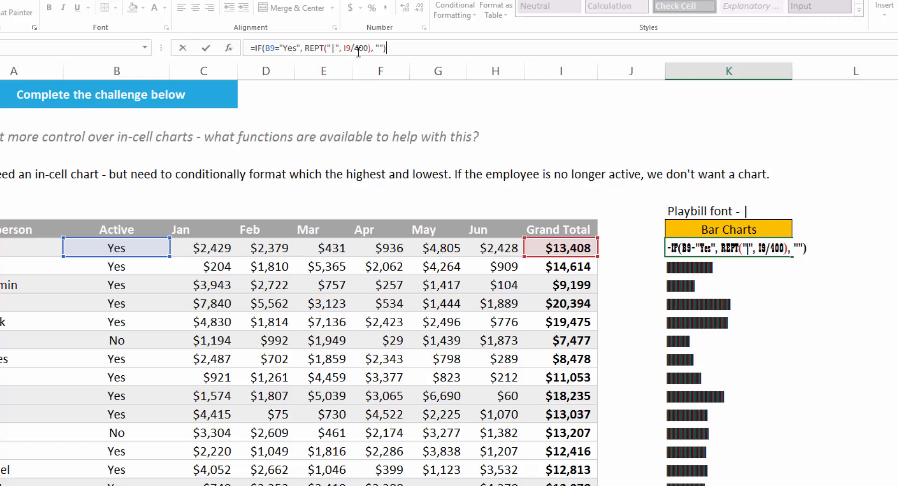
key("Return")
Fill the IF formula down K9:K24 and select rows 14 and 19 to confirm they're blank.
key("Up")
key("ctrl+shift+Down")
key("ctrl+d")
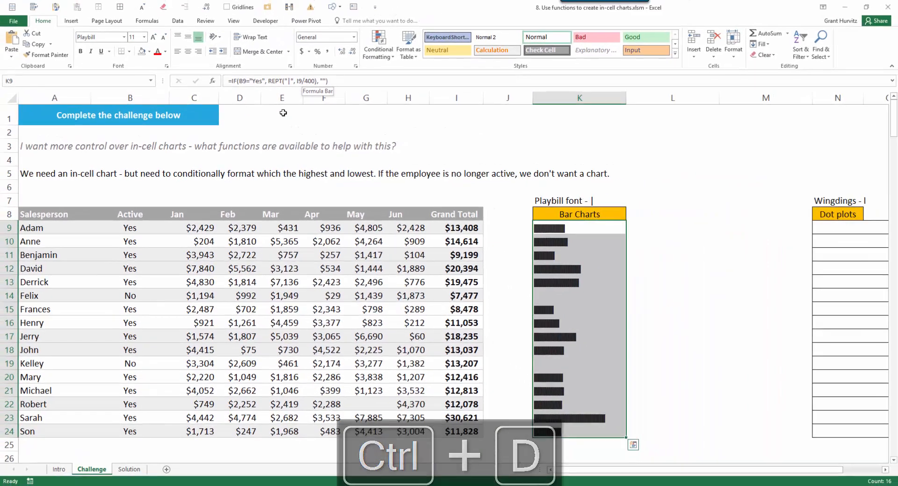
left_click(283, 296)
key("shift+space")
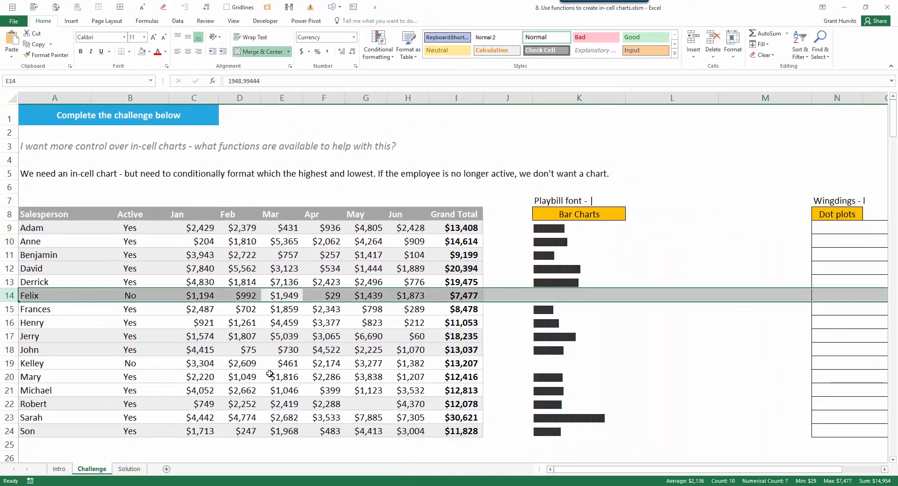
left_click(270, 374, "ctrl")
left_click(275, 360, "ctrl")
key("shift+space")
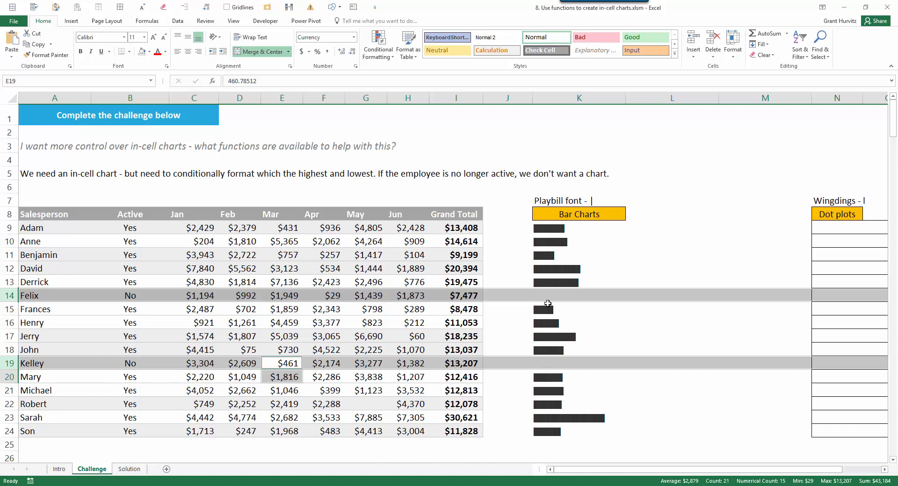
Enter =I9=MAX($I$9:$I$24) in J9 and fill it down to J24.
left_click(563, 231)
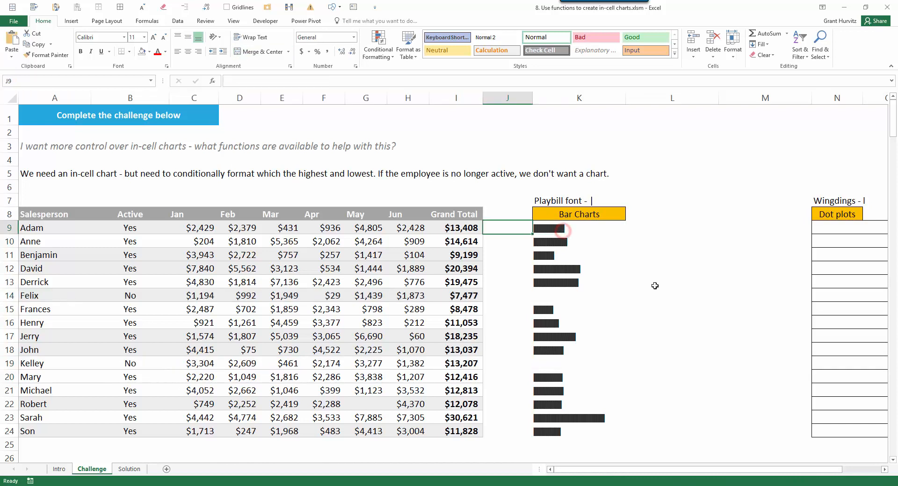
type("=")
key("Left")
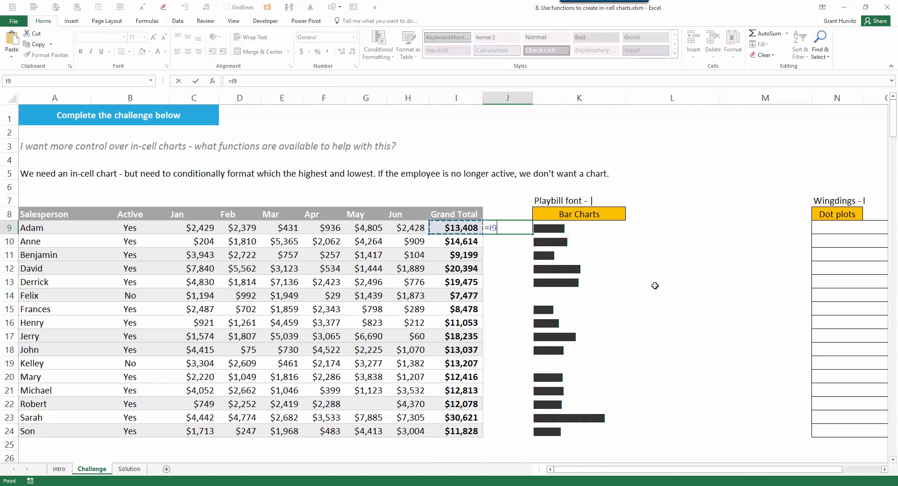
type("=max(")
key("Left")
key("ctrl+shift+Down")
key("F4")
type(")")
key("ctrl+Return")
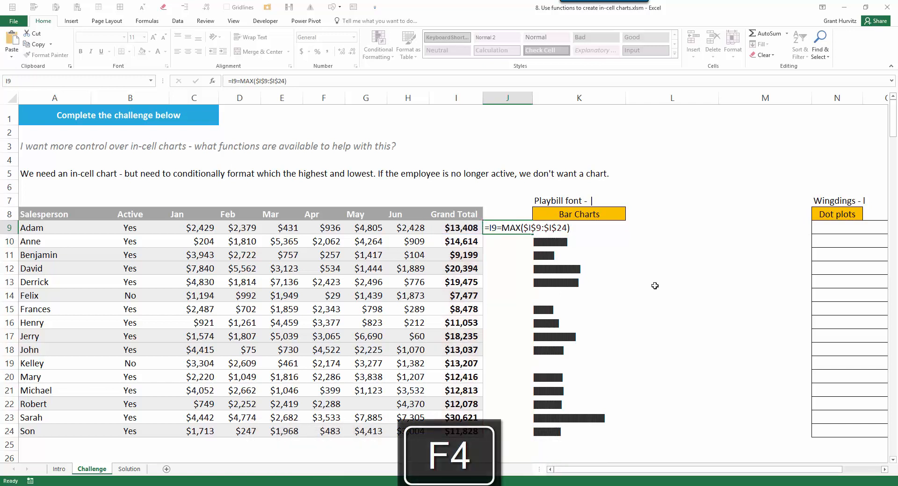
double_click(533, 233)
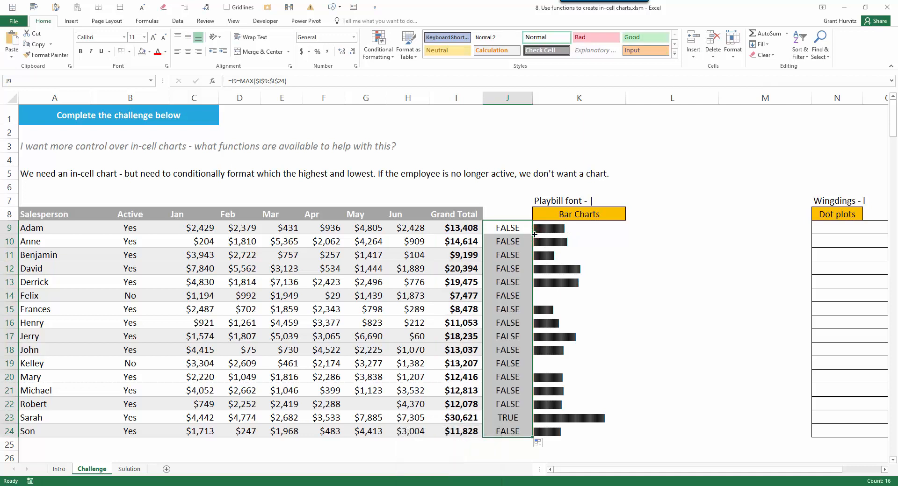
Copy J9's formula text and select the Bar Charts range K9:K24.
key("F2")
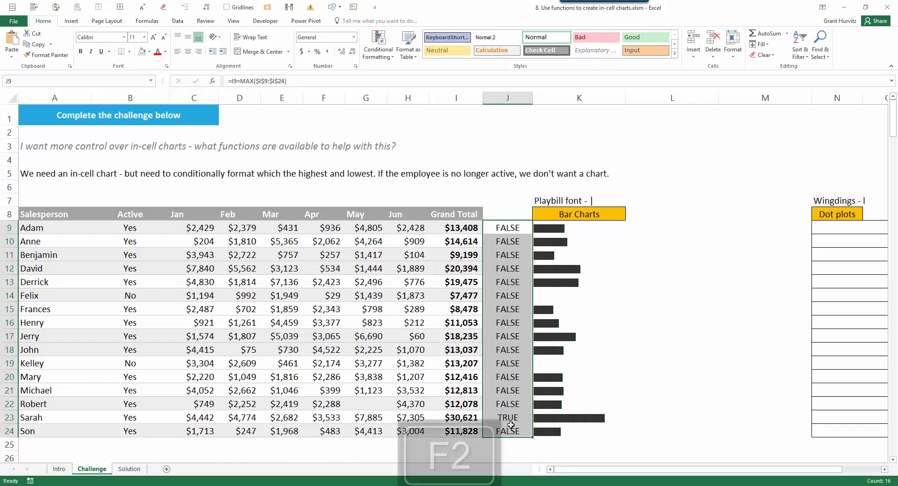
key("ctrl+shift+Left")
key("ctrl+shift+Left")
key("ctrl+shift+Left")
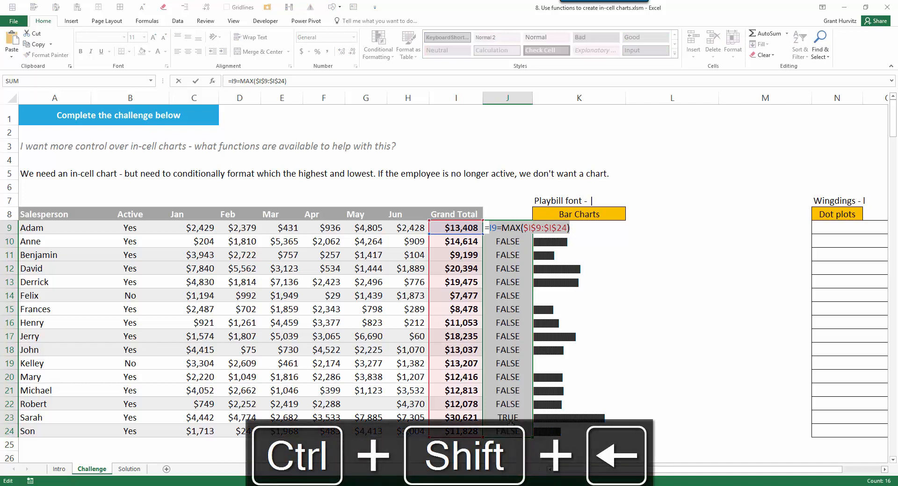
key("ctrl+c")
key("Tab")
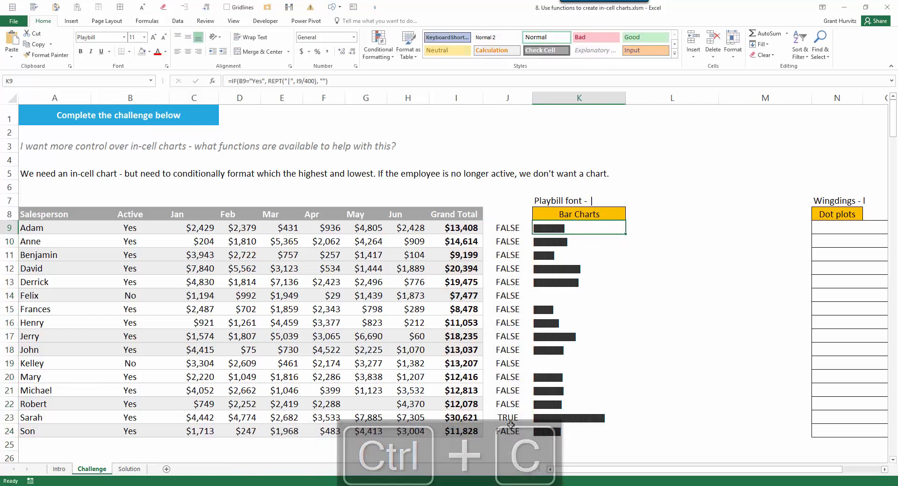
key("ctrl+shift+Down")
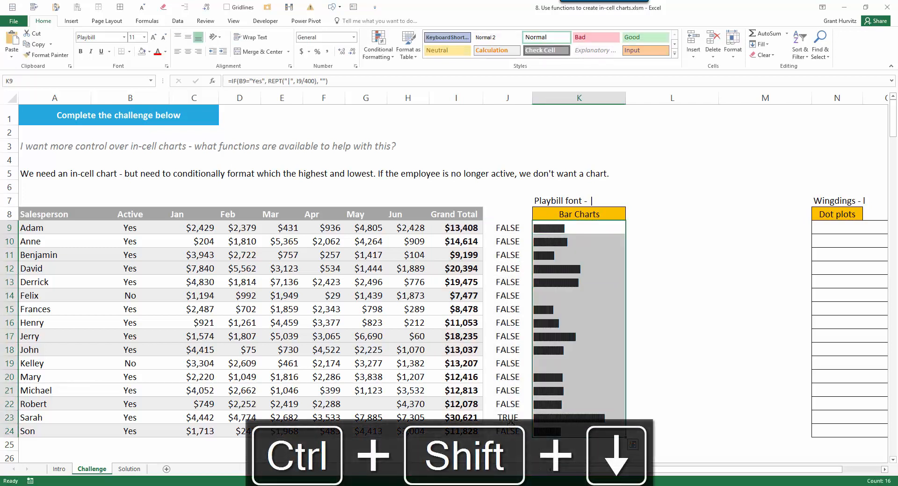
Add a formula rule =I9=MAX($I$9:$I$24) with green font to the bar cells.
left_click(370, 51)
left_click(391, 172)
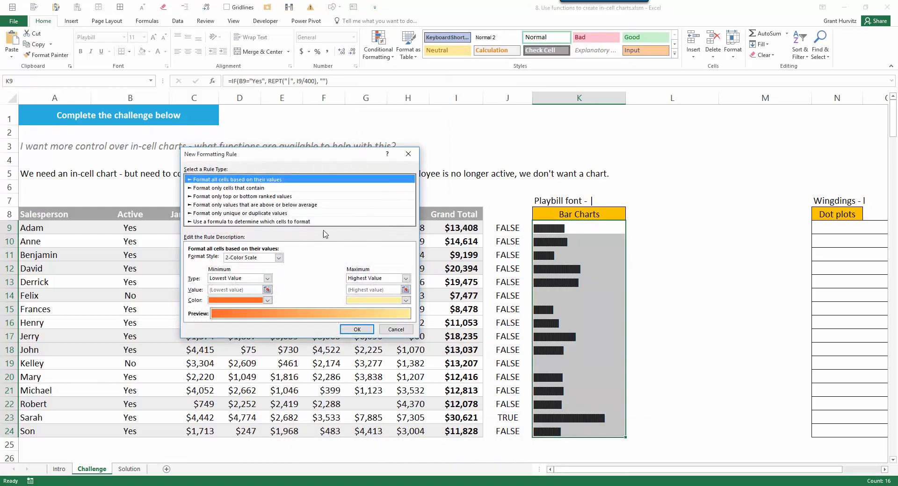
left_click(274, 222)
left_click(237, 261)
key("ctrl+v")
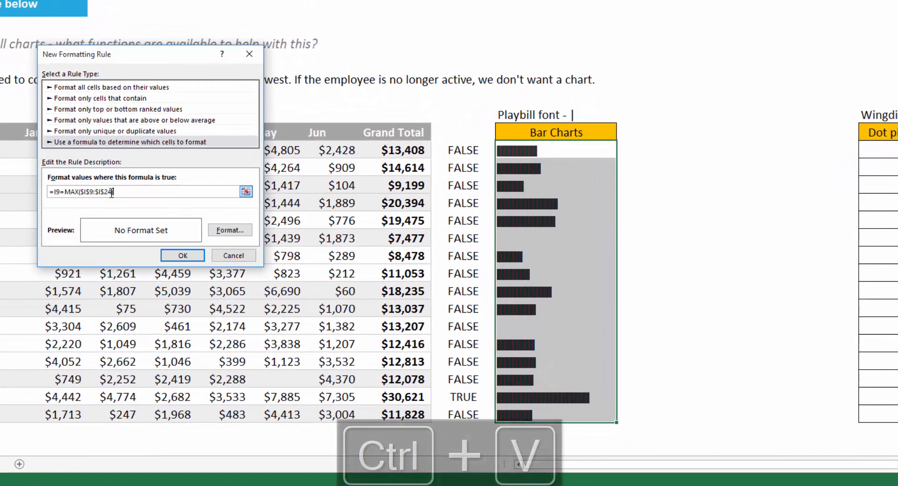
left_click(230, 230)
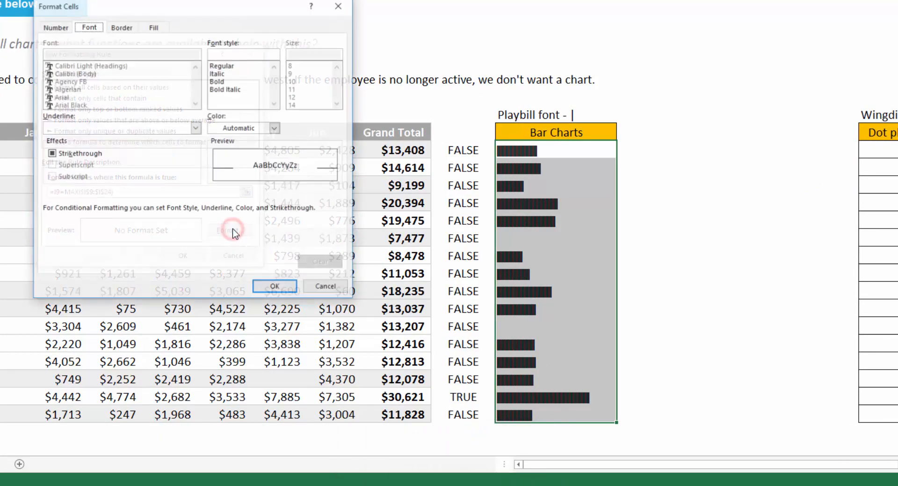
left_click(275, 127)
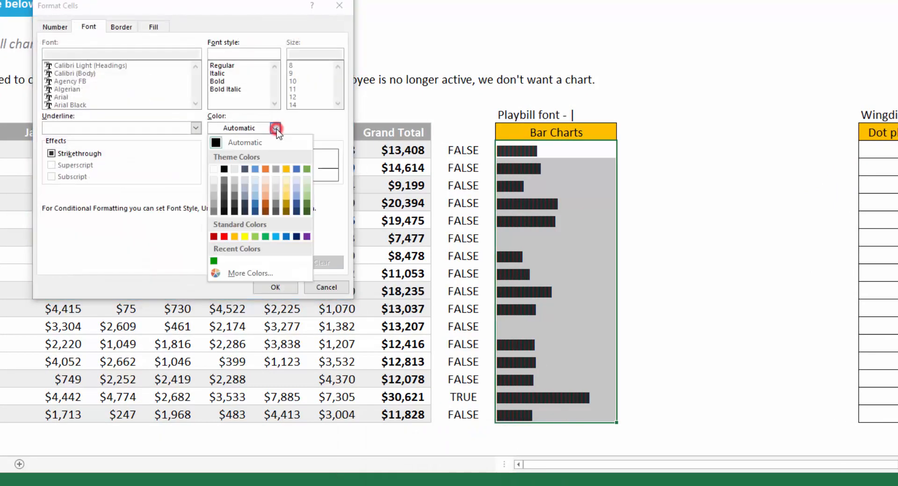
left_click(311, 170)
left_click(275, 287)
left_click(182, 255)
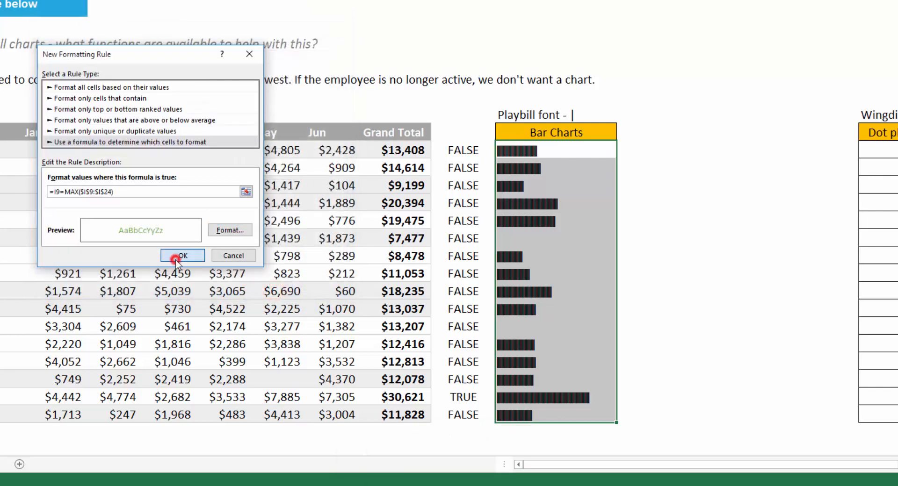
left_click(468, 160)
Change J9's formula to =I9=MIN($I$9:$I$24) and fill it down the helper column.
key("Up")
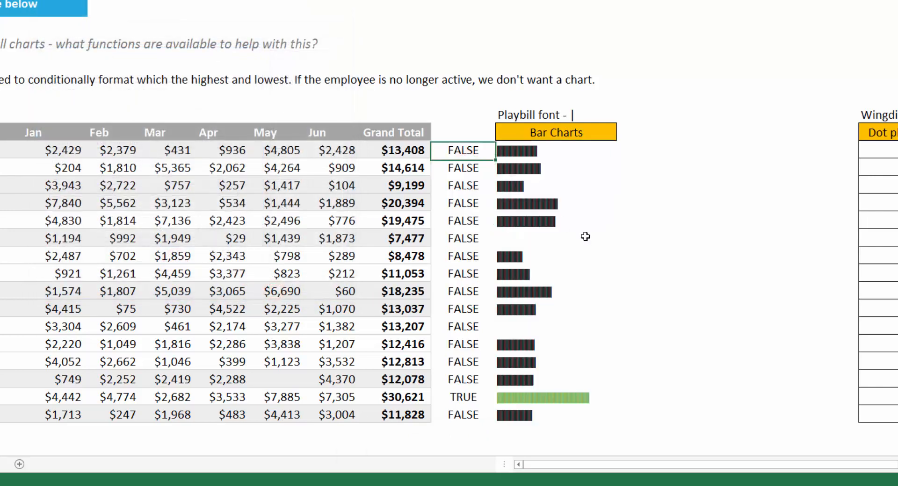
key("F2")
key("ctrl+Left")
key("Left")
key("shift+Left")
key("shift+Left")
key("shift+Left")
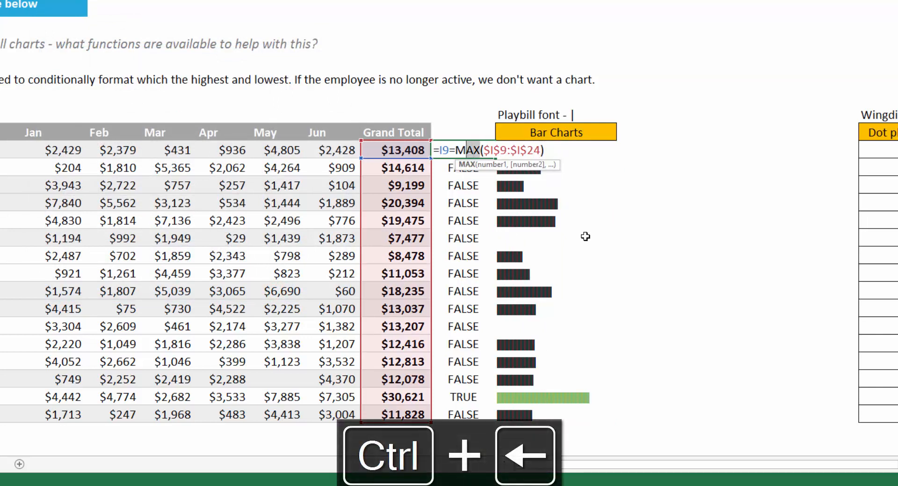
type("MIN")
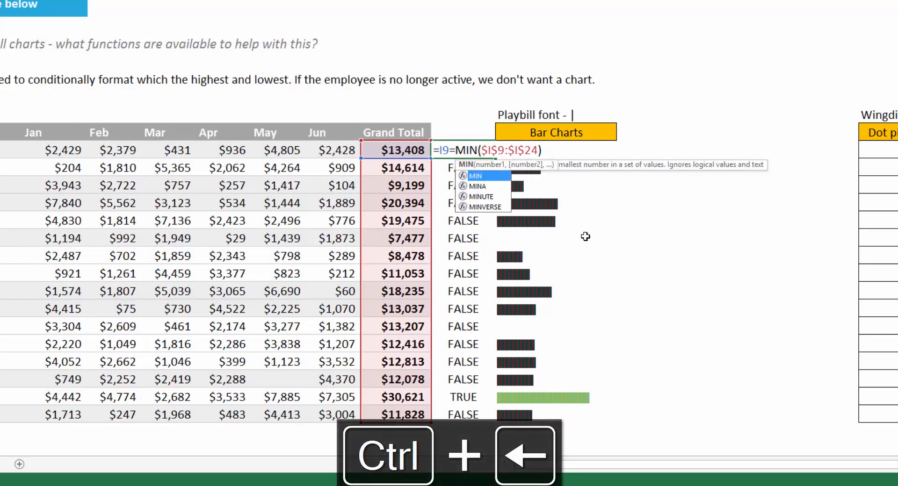
key("Return")
key("Up")
key("ctrl+shift+Down")
key("ctrl+d")
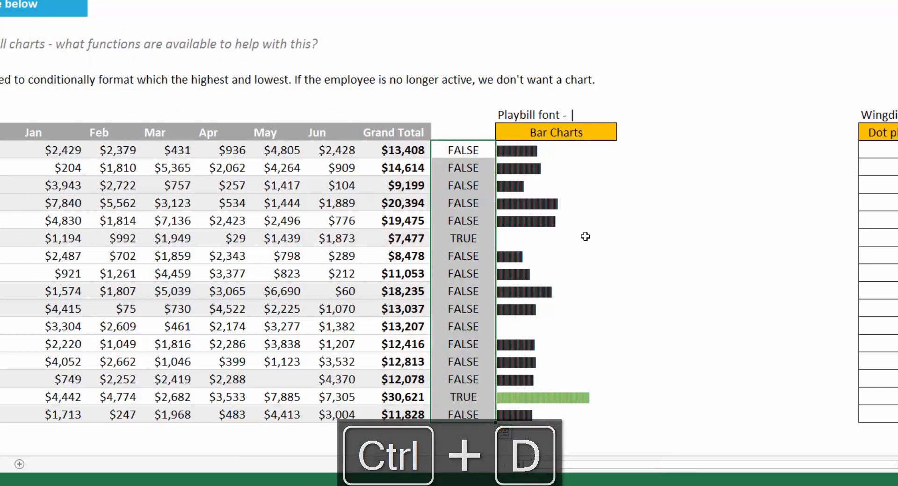
Copy the MIN formula text, clear helper cells J9:J24, and select K9:K24.
key("F2")
key("ctrl+shift+Left")
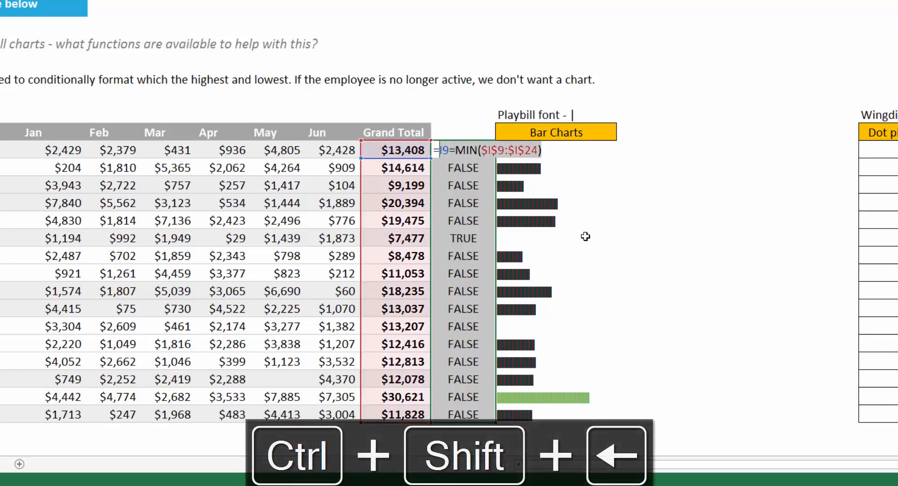
key("ctrl+Return")
key("Up")
key("Right")
key("Down")
key("Left")
key("ctrl+shift+Down")
key("Delete")
key("Right")
key("ctrl+shift+Down")
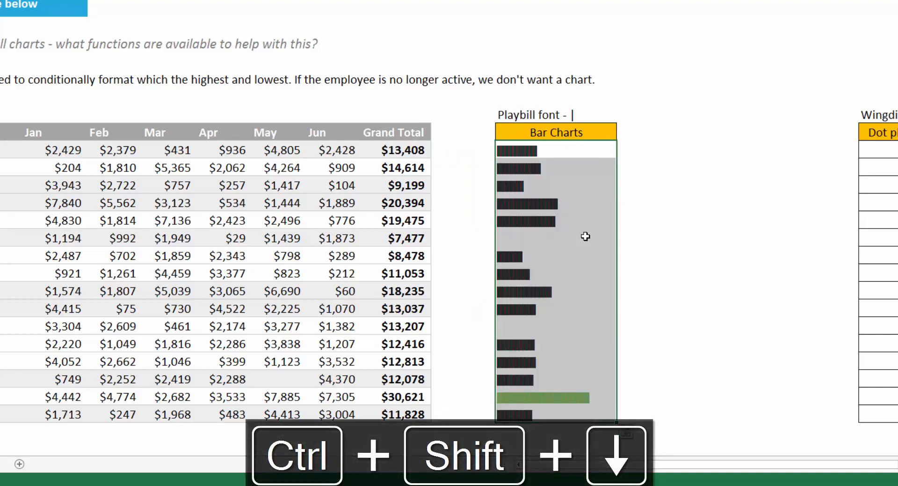
key("alt")
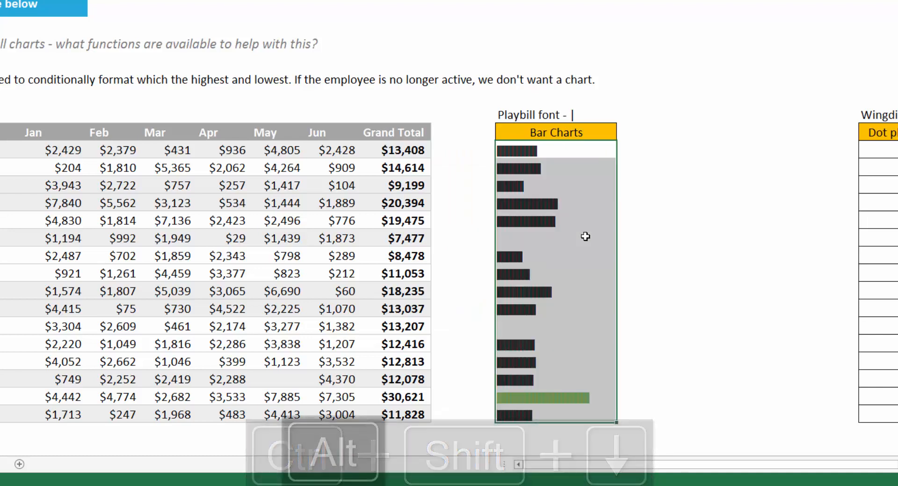
Create a formula rule =I9=MIN($I$9:$I$24) that makes the bar font red.
key("h")
key("l")
key("n")
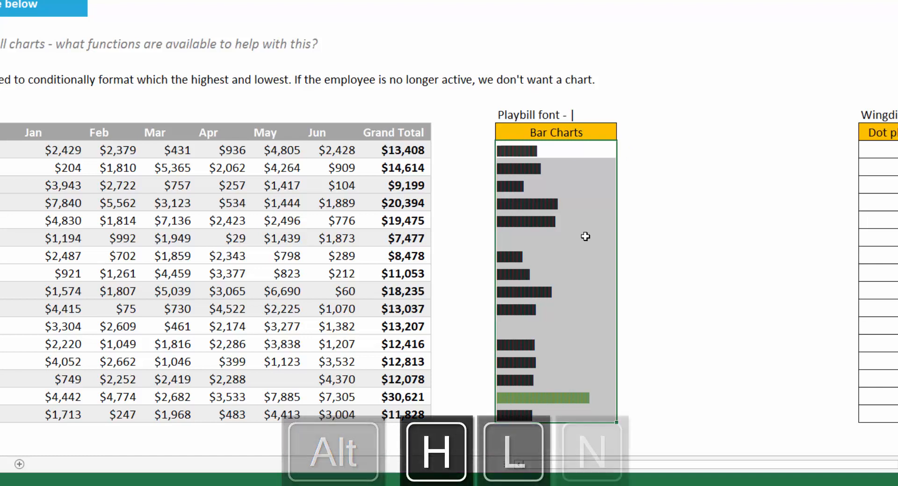
left_click(55, 130)
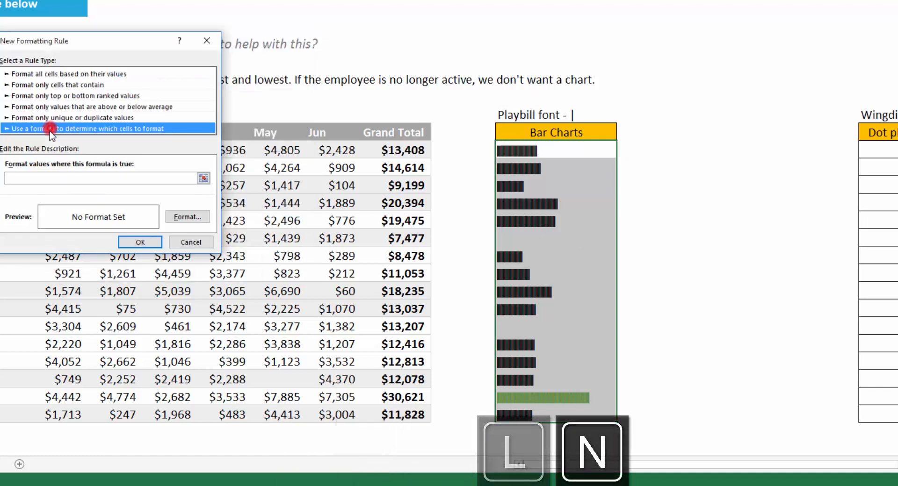
left_click(42, 178)
key("ctrl+v")
left_click(187, 217)
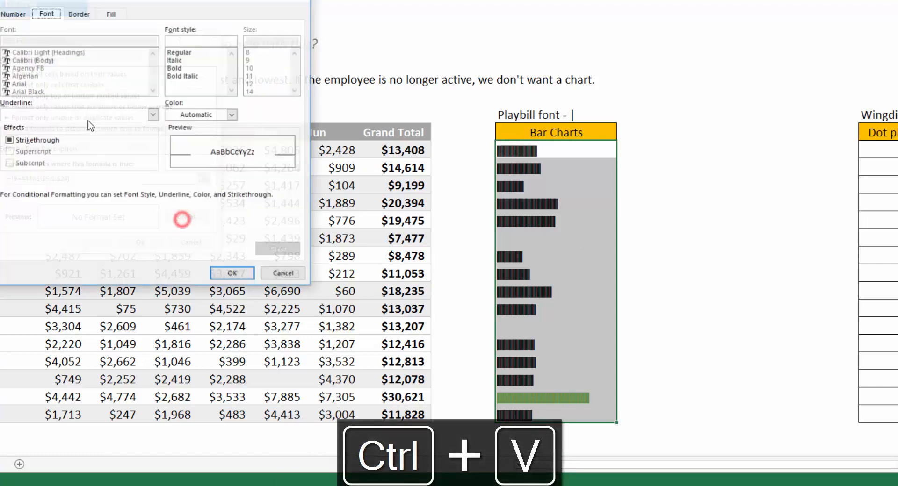
left_click(215, 115)
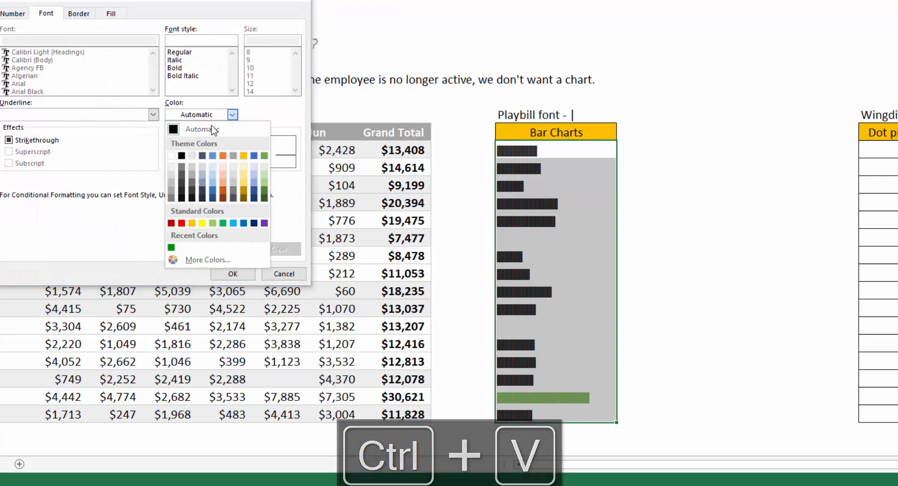
left_click(181, 223)
left_click(252, 274)
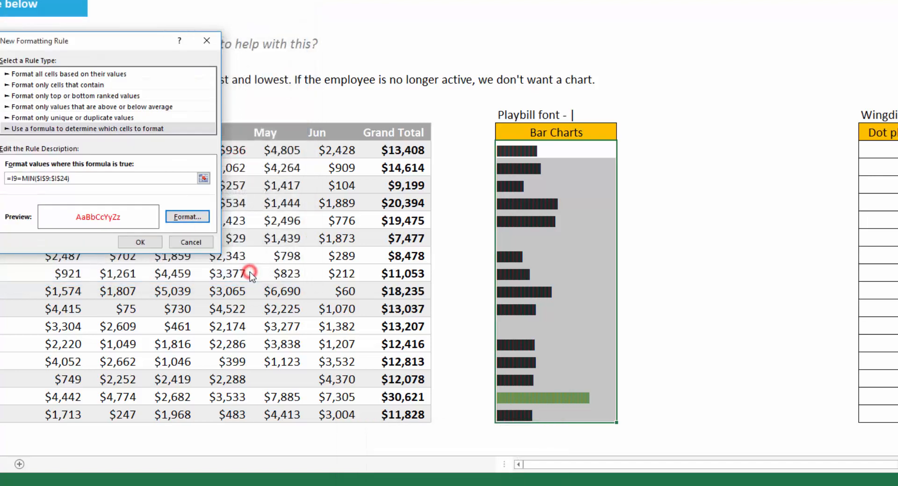
left_click(159, 242)
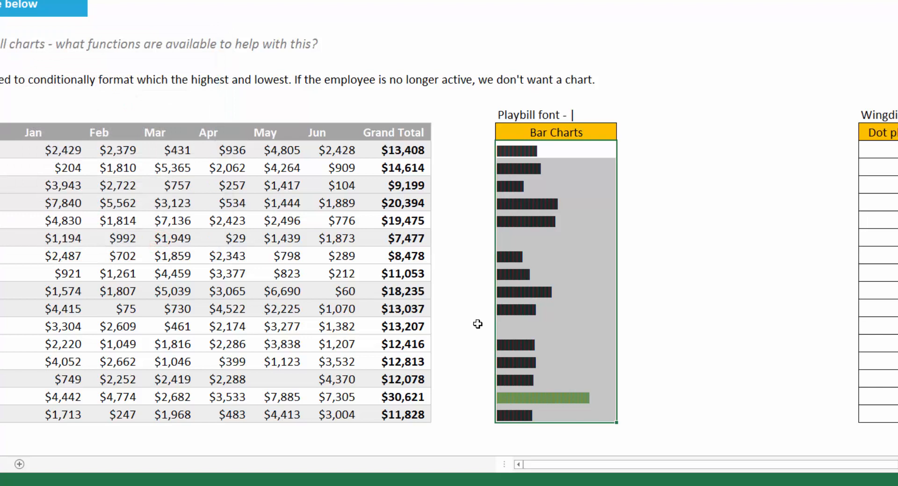
Change the $8,478 Grand Total to 6477.837138 so its bar turns red.
left_click(402, 237)
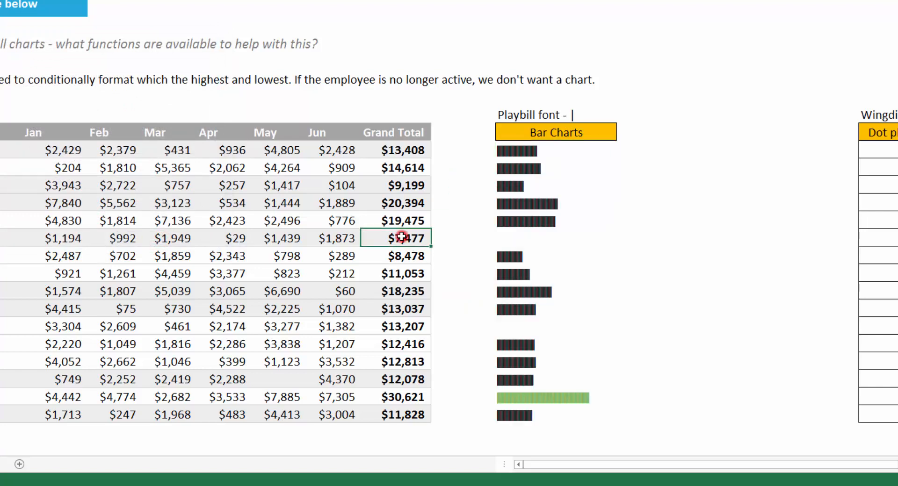
key("shift+space")
key("Down")
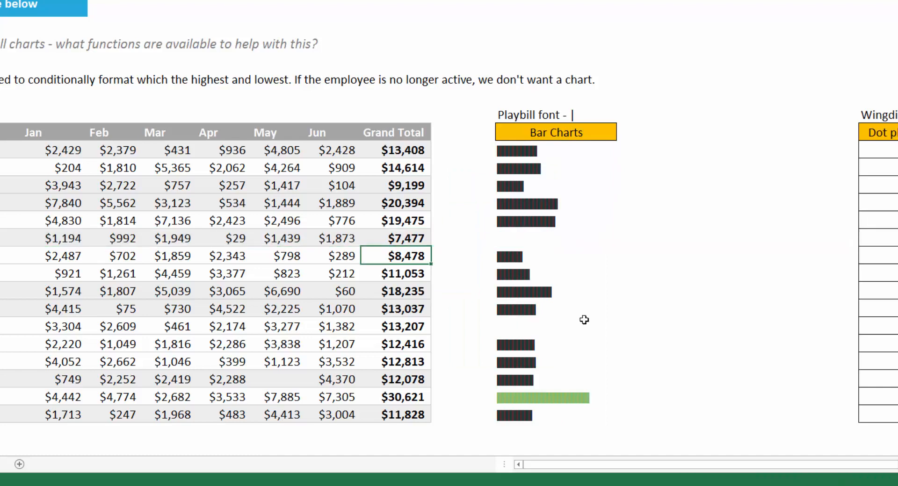
key("F2")
key("ctrl+Left")
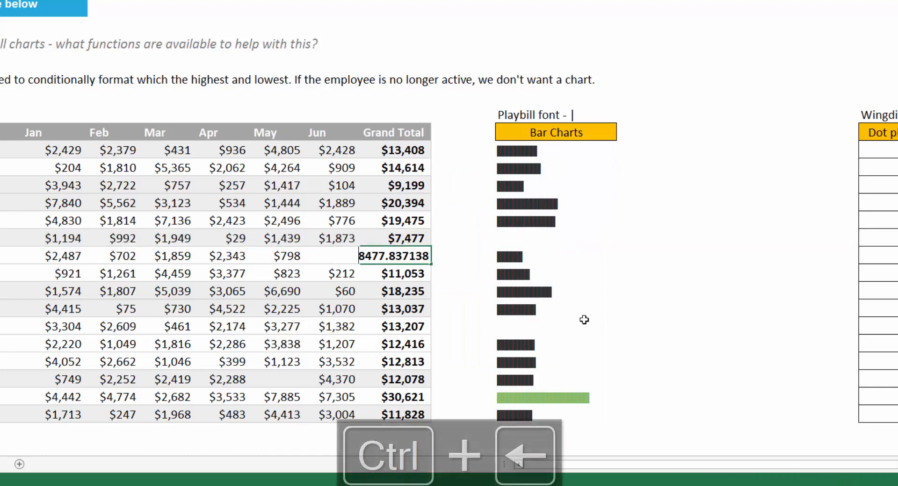
key("Delete")
type("6")
key("Return")
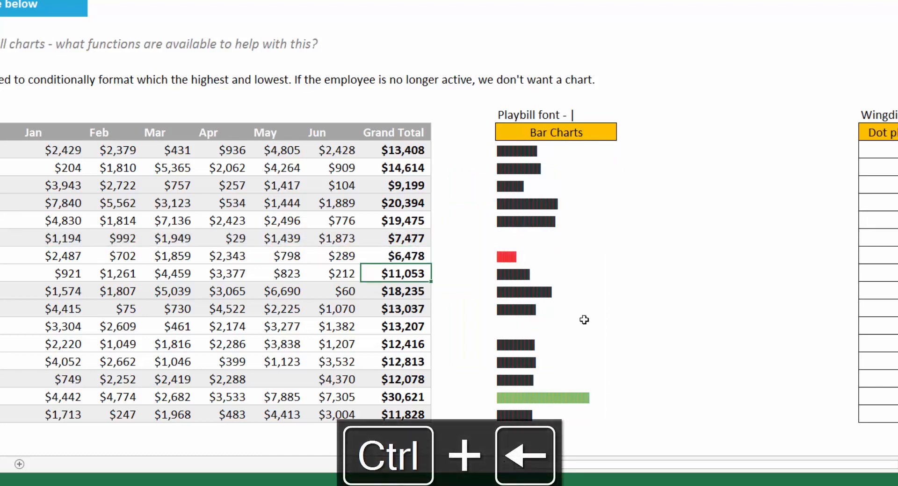
left_click(504, 251)
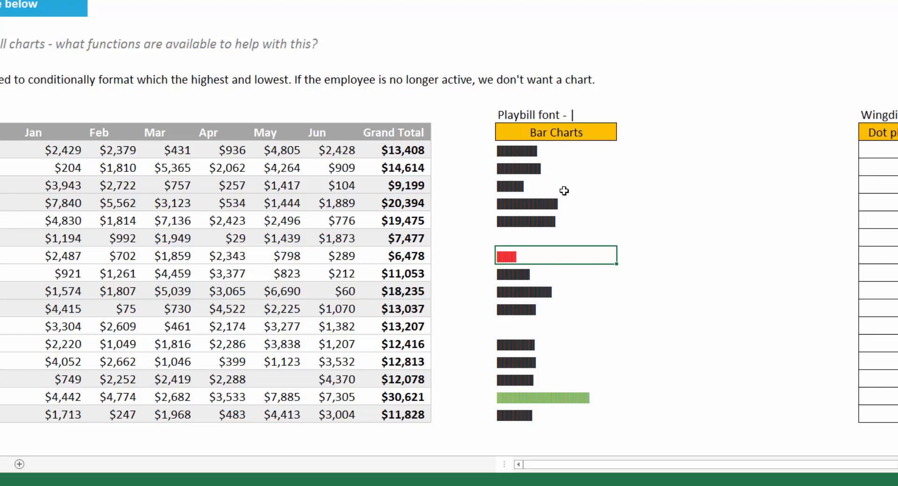
key("Up")
key("Up")
key("Up")
key("Up")
key("Up")
key("Up")
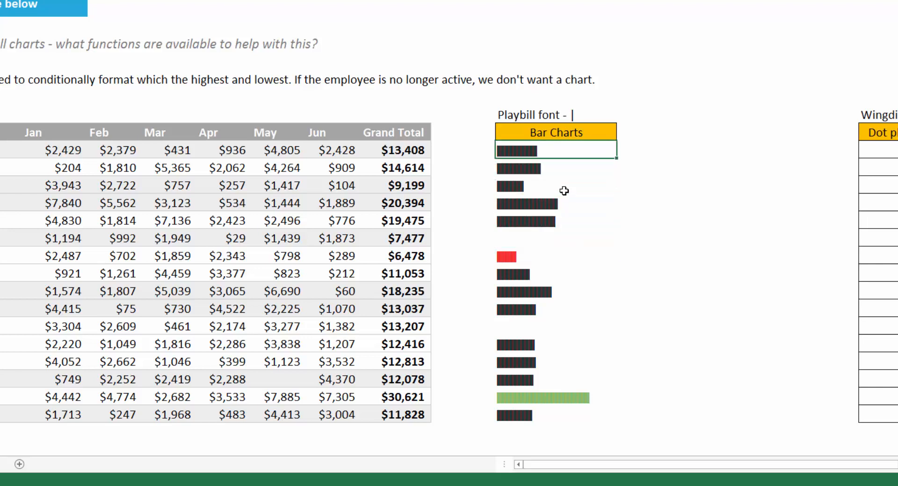
Enter =REPT(" ",I9/500)&"I" in N9 to offset a marker by spaces.
key("Right")
key("Right")
key("Right")
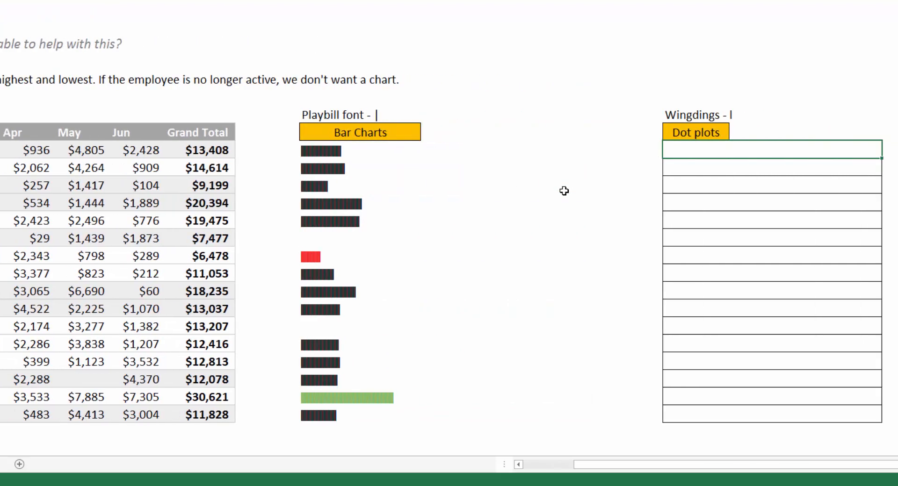
type("=REPT(\"")
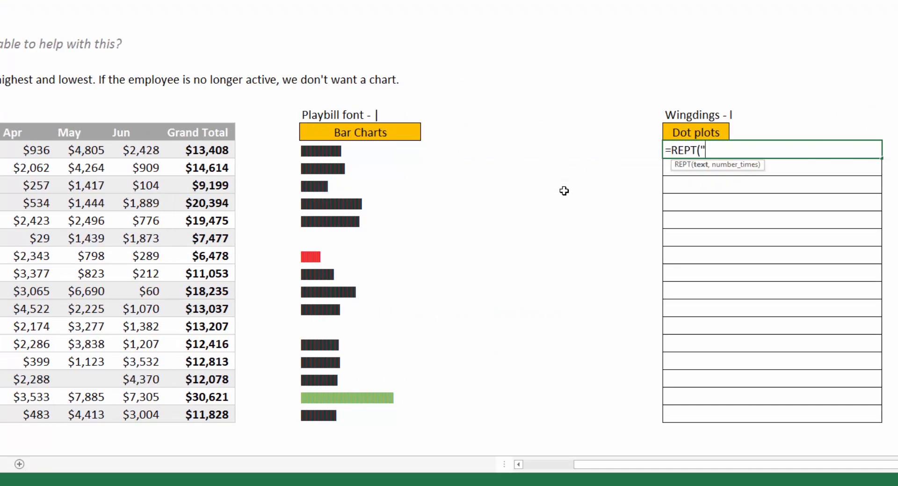
type(" \",")
key("Left")
key("Left")
key("Left")
key("Left")
key("Left")
key("Left")
type("/500")
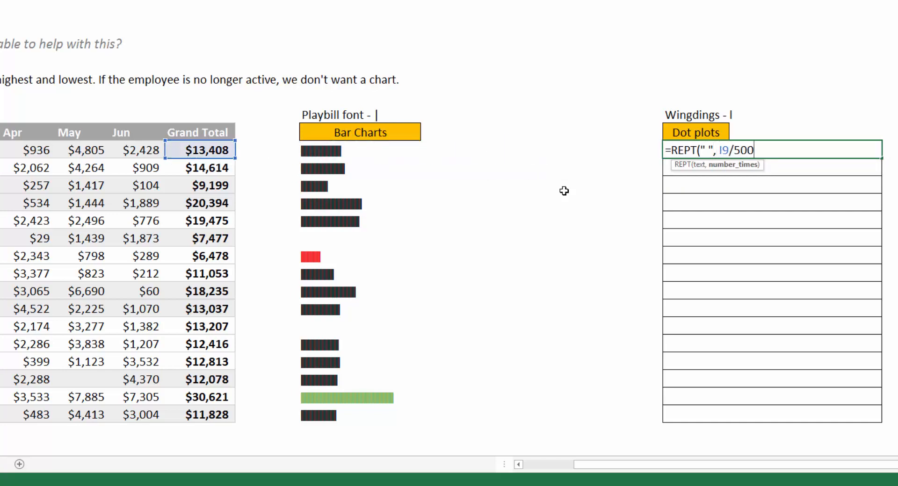
type(")&")
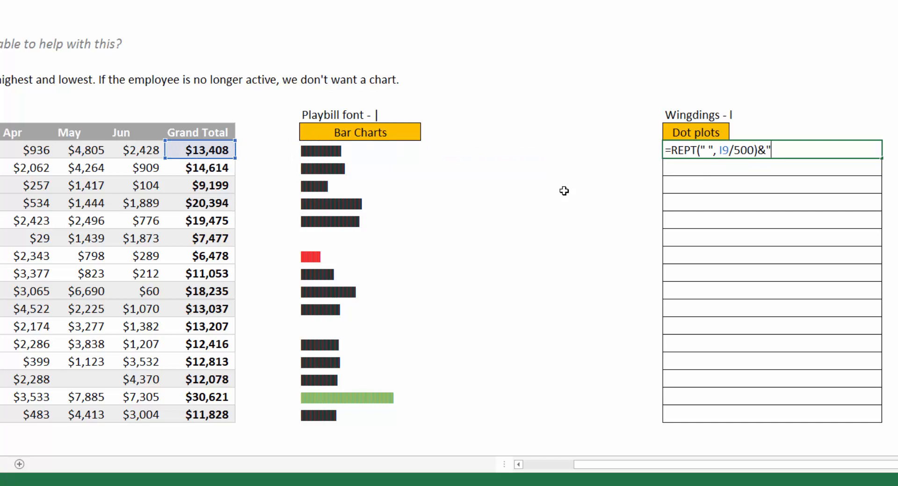
type("I\"")
key("ctrl+Return")
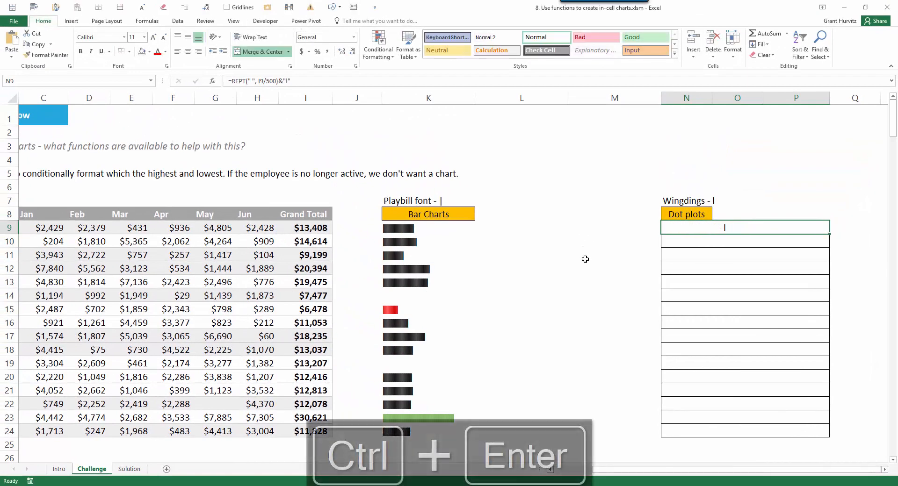
Set N9 to Wingdings, change the divisor to 5000, and fill it down to N24.
left_click(103, 38)
type("Wingdings")
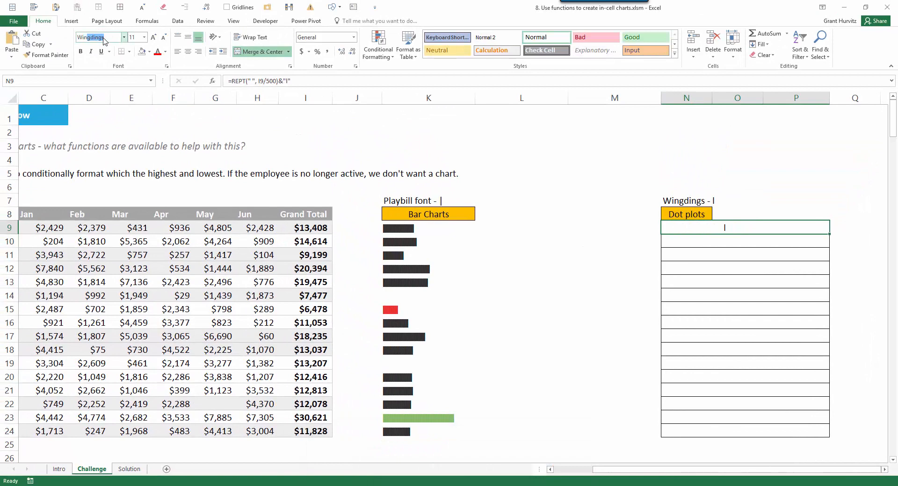
key("Return")
key("F2")
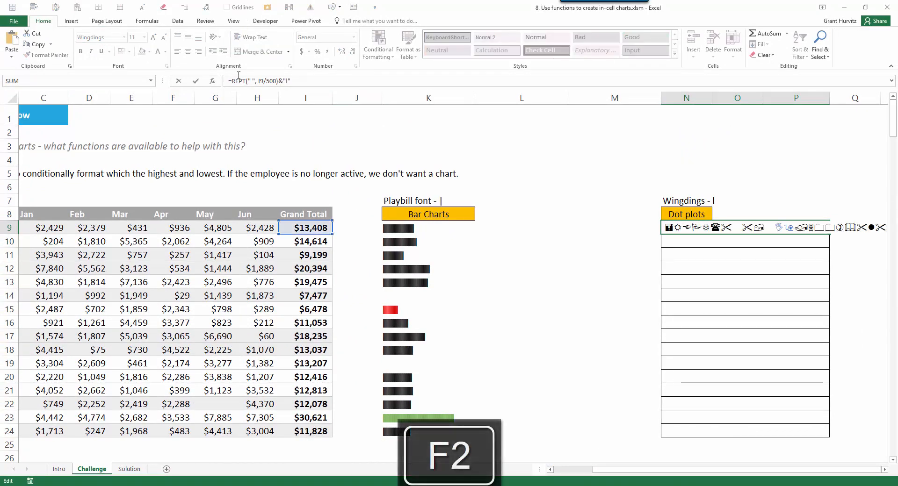
left_click(276, 81)
type("0")
key("Return")
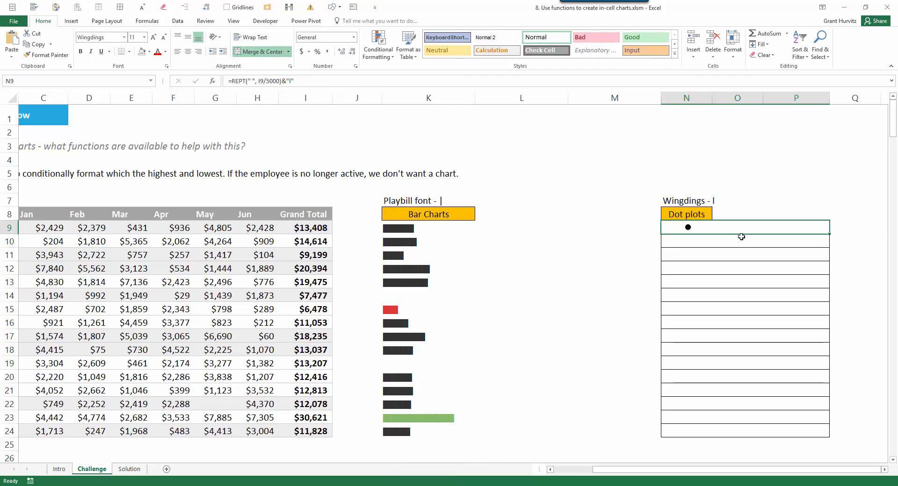
left_click_drag(828, 235, 835, 438)
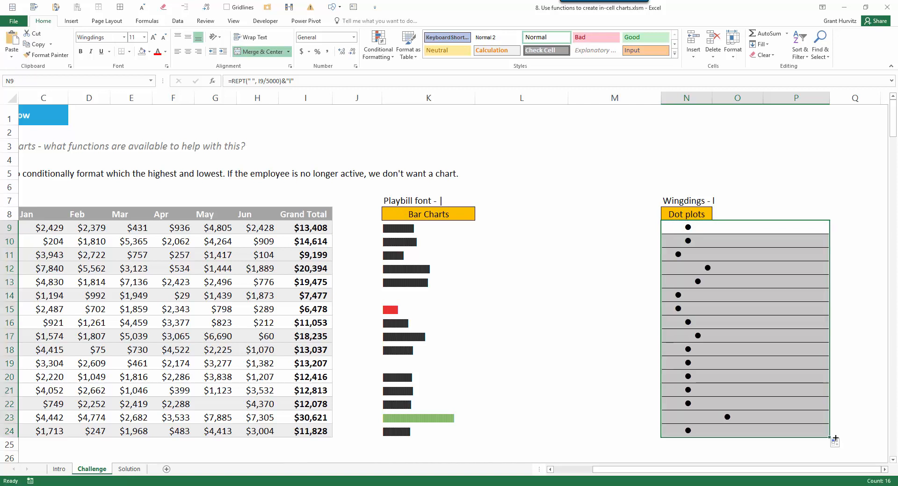